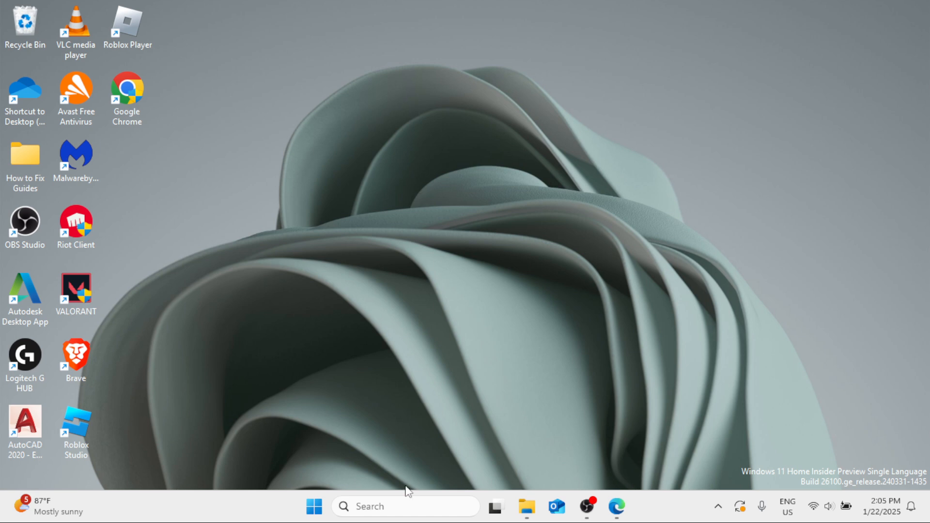
Open File Explorer to review the drives listed under This PC, then minimize the window.
{"action": "left_click", "coordinate": [393, 506]}
{"action": "type", "text": "file"}
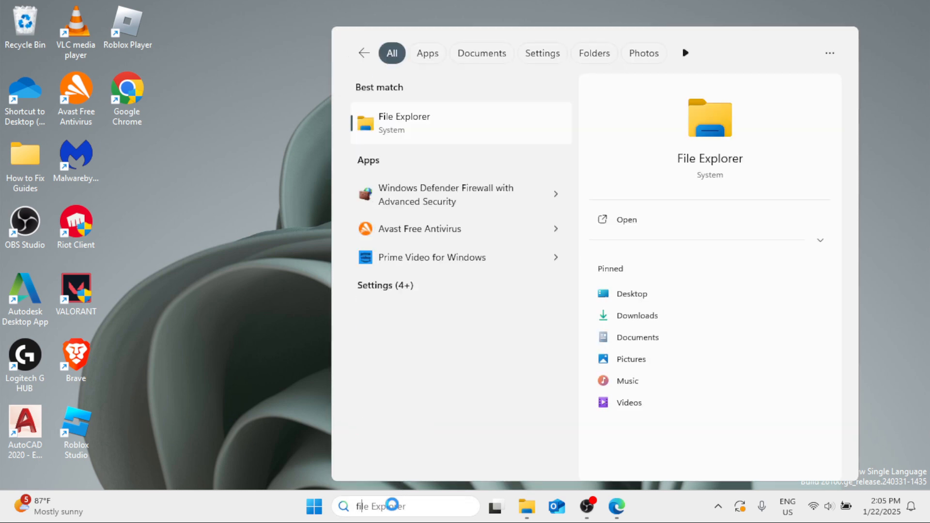
{"action": "left_click", "coordinate": [444, 132]}
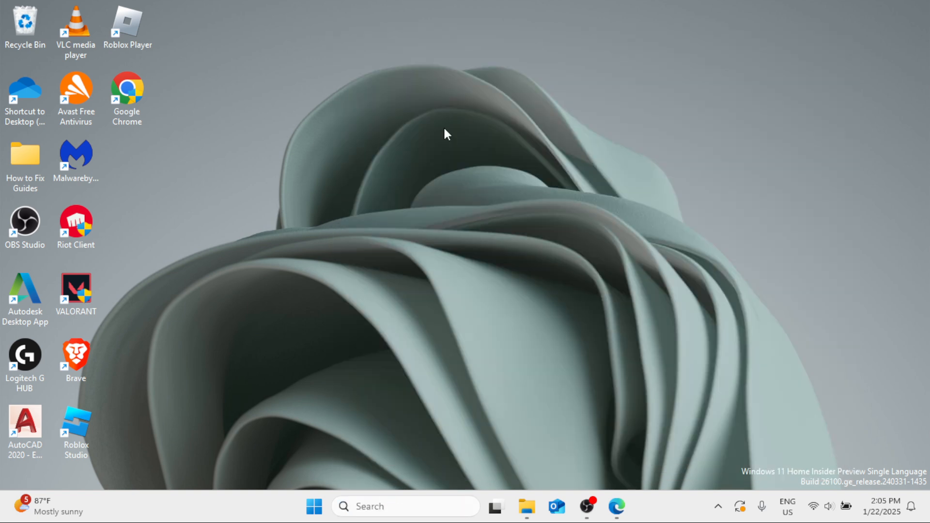
{"action": "left_click", "coordinate": [72, 376]}
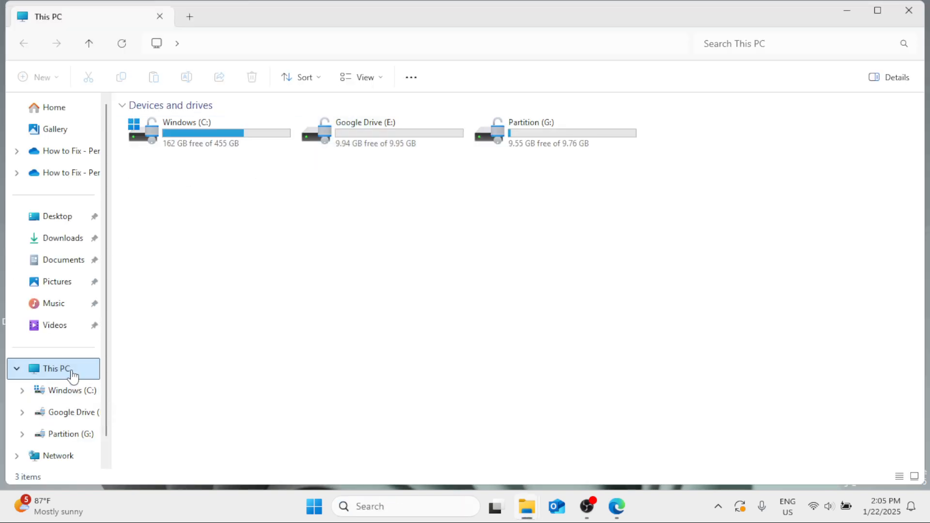
{"action": "mouse_move", "coordinate": [224, 137]}
{"action": "left_click", "coordinate": [853, 16]}
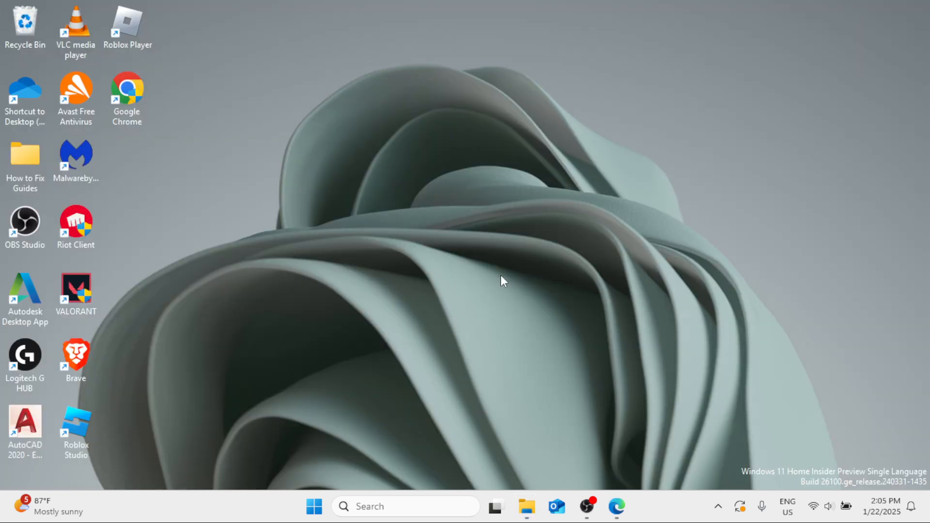
Search for disk management, open Create and format hard disk partitions, and maximize the Disk Management window.
{"action": "left_click", "coordinate": [382, 507]}
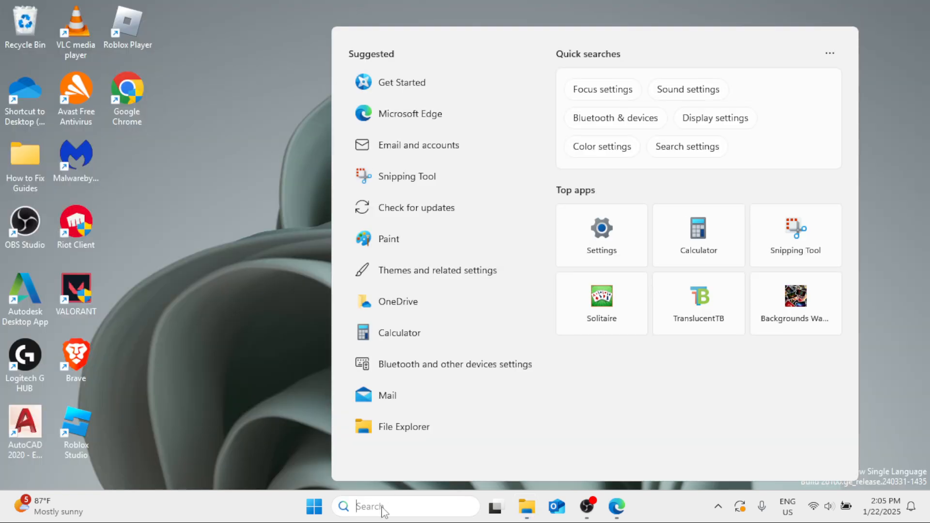
{"action": "type", "text": "disk"}
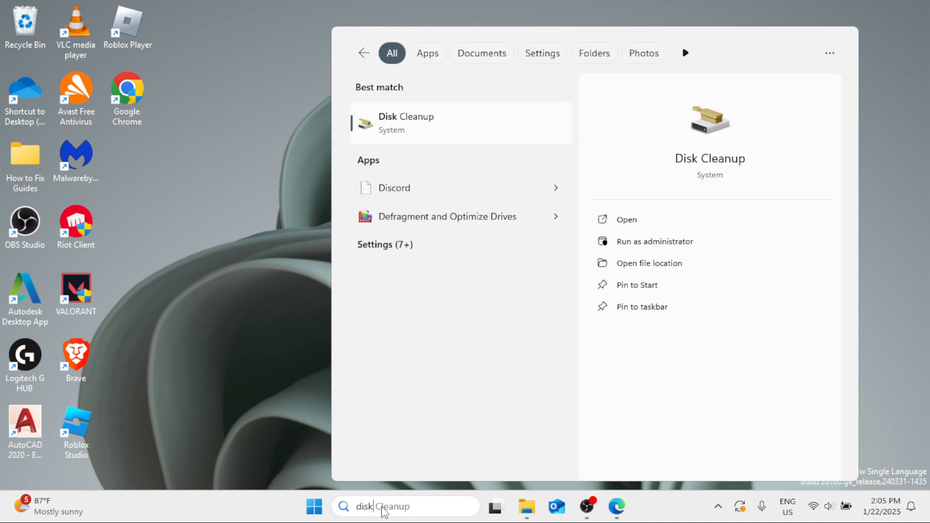
{"action": "type", "text": " management"}
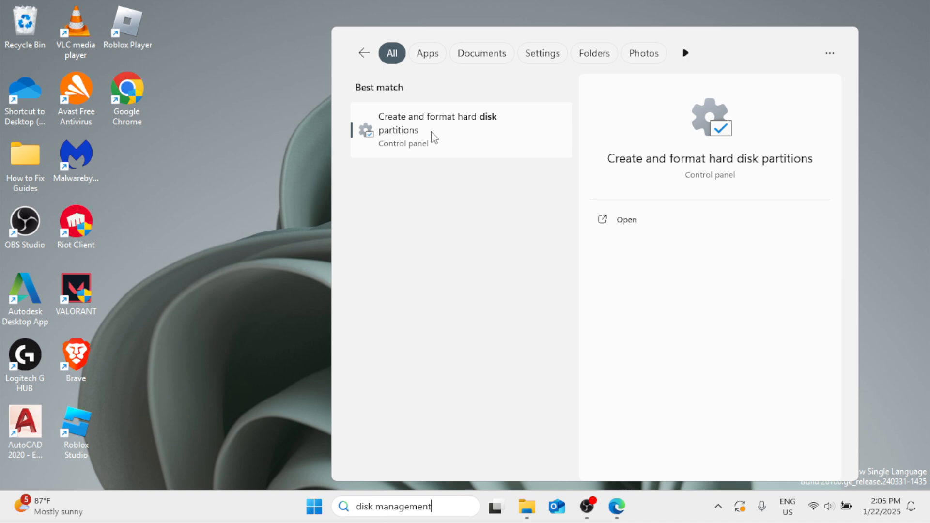
{"action": "left_click", "coordinate": [467, 131]}
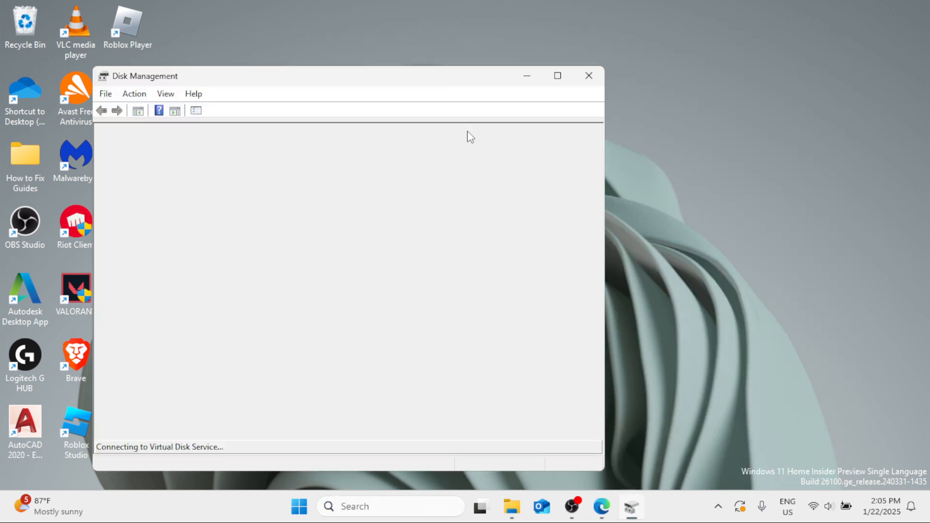
{"action": "left_click", "coordinate": [557, 75]}
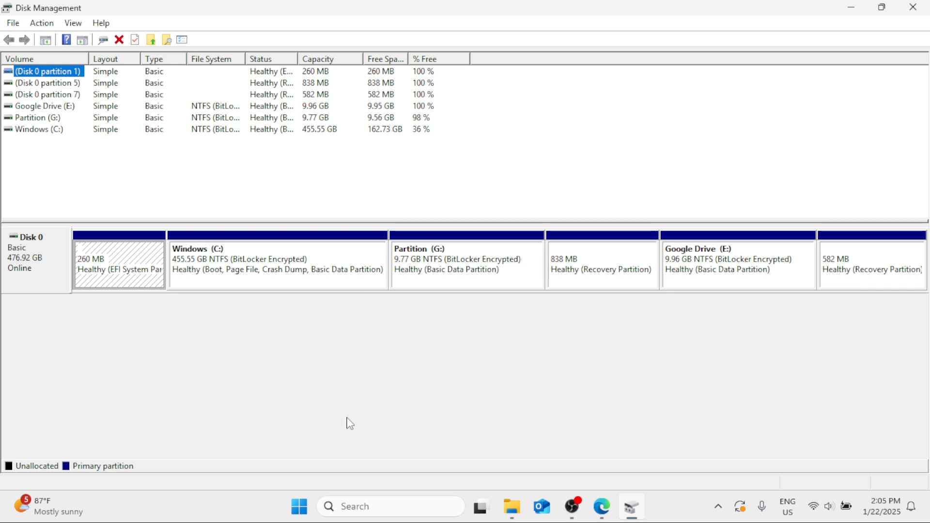
Open a second Disk Management window and close it again.
{"action": "right_click", "coordinate": [301, 505]}
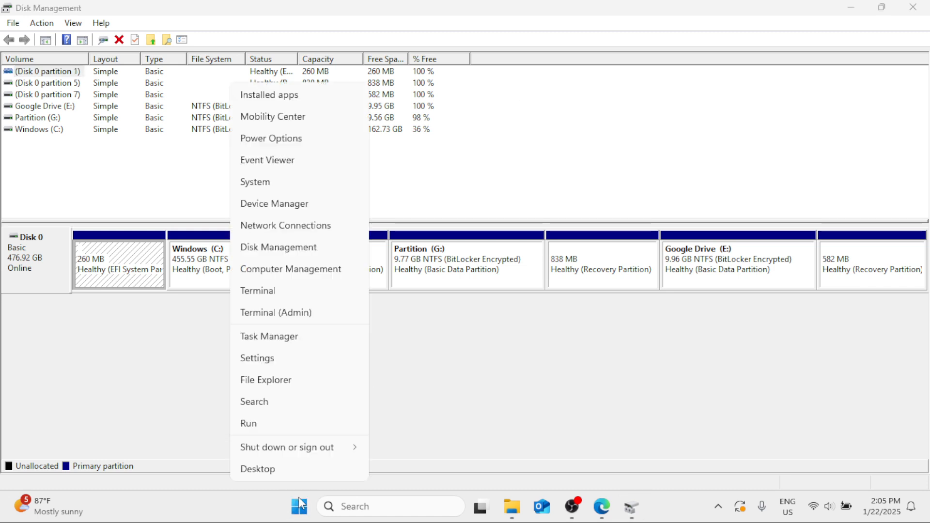
{"action": "left_click", "coordinate": [280, 248]}
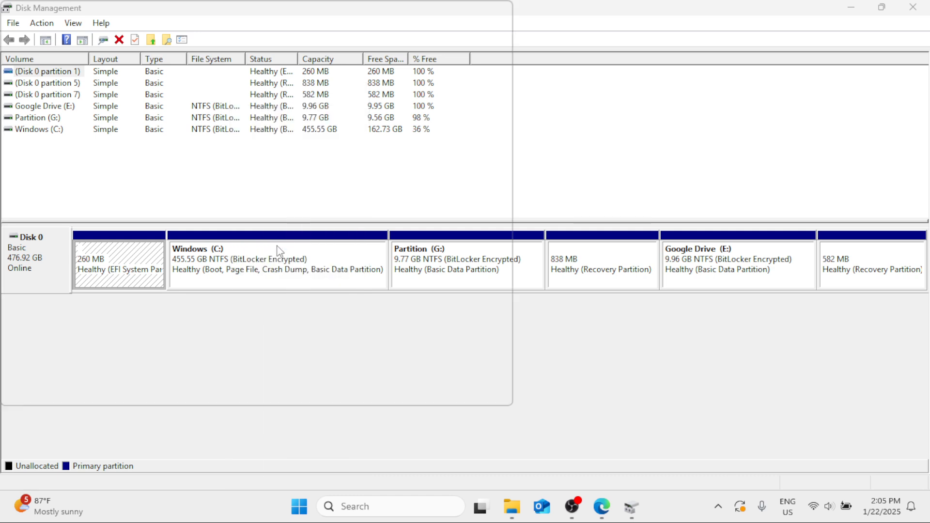
{"action": "left_click", "coordinate": [588, 78]}
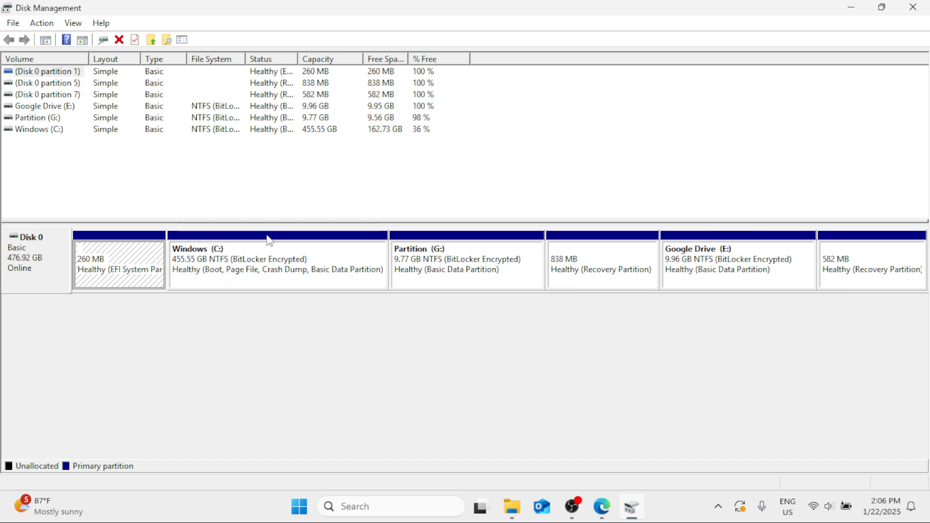
Shrink the Windows (C:) volume by 10000 MB to free up unallocated space.
{"action": "left_click", "coordinate": [171, 285]}
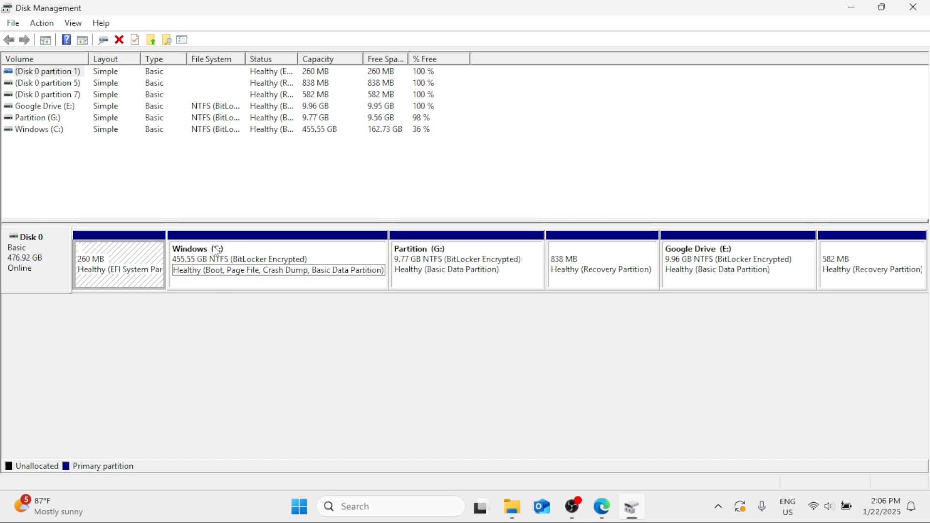
{"action": "right_click", "coordinate": [270, 248]}
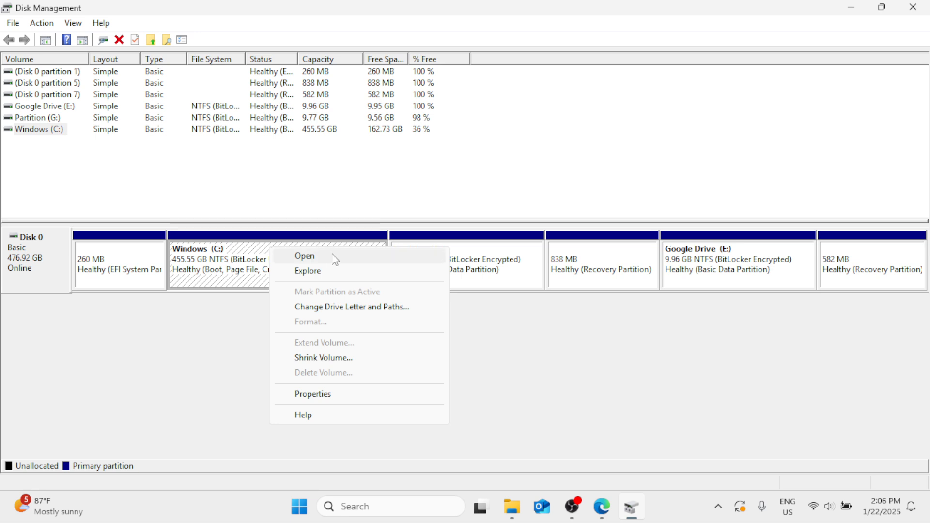
{"action": "left_click", "coordinate": [321, 359]}
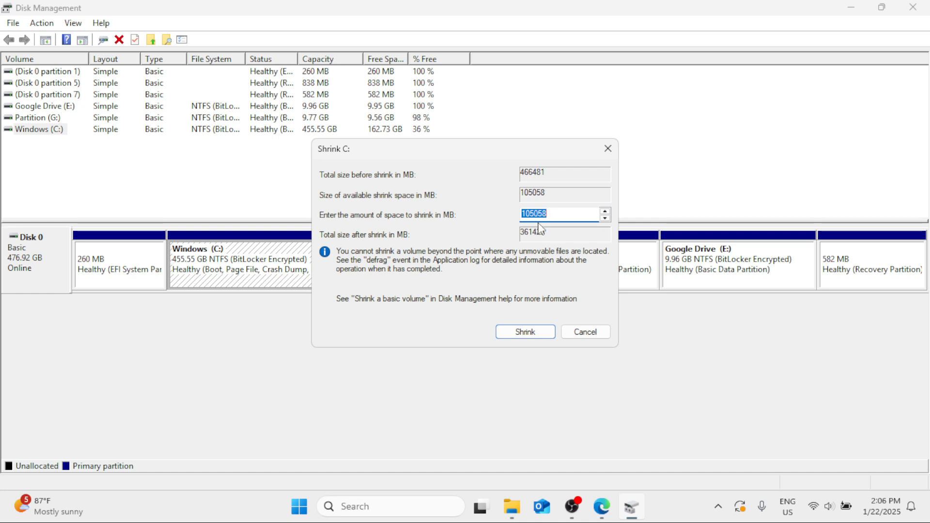
{"action": "key", "text": "BackSpace"}
{"action": "type", "text": "10"}
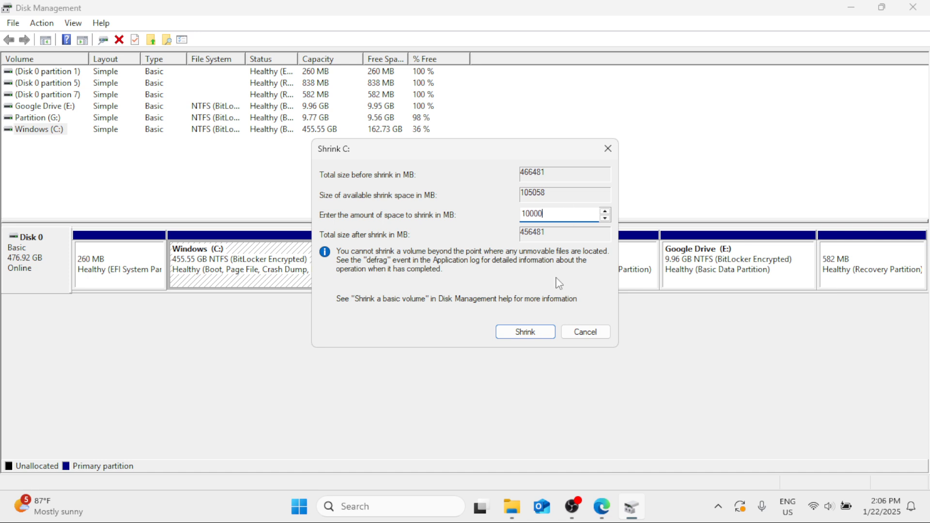
{"action": "left_click", "coordinate": [538, 334]}
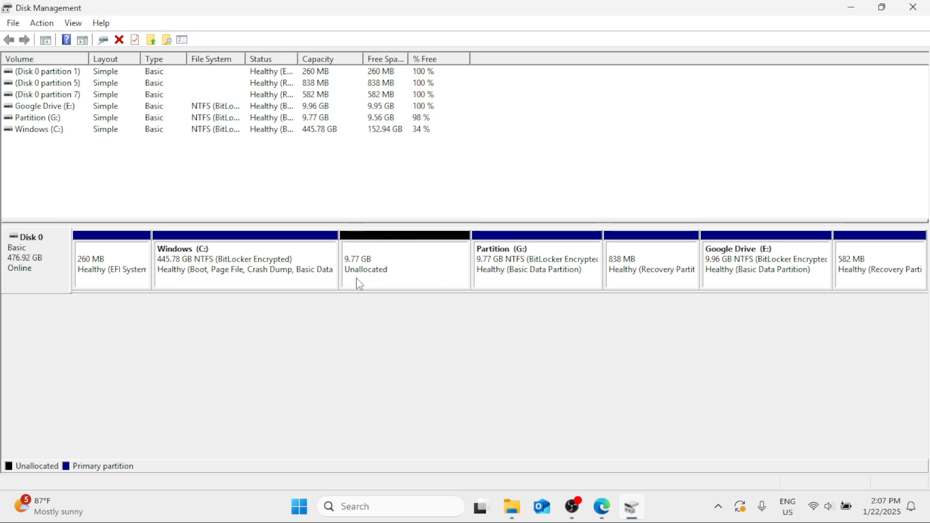
Start a new simple volume in the unallocated space on Disk 0, accepting the volume size of 9999 MB.
{"action": "right_click", "coordinate": [380, 260]}
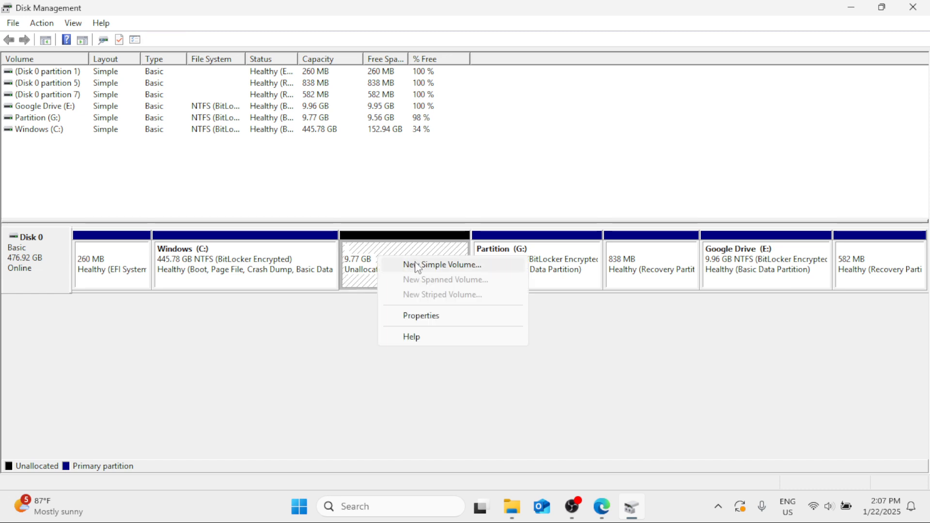
{"action": "left_click", "coordinate": [434, 267]}
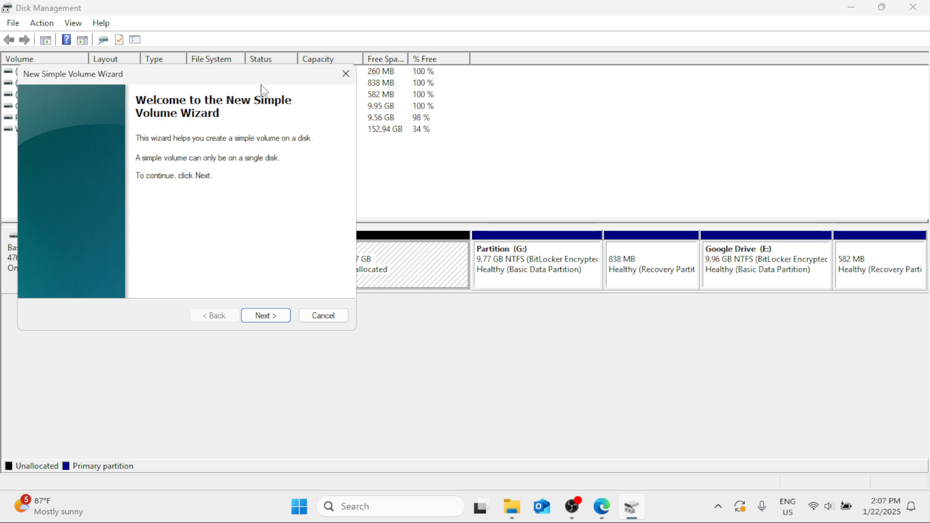
{"action": "left_click_drag", "start_coordinate": [255, 77], "coordinate": [494, 113]}
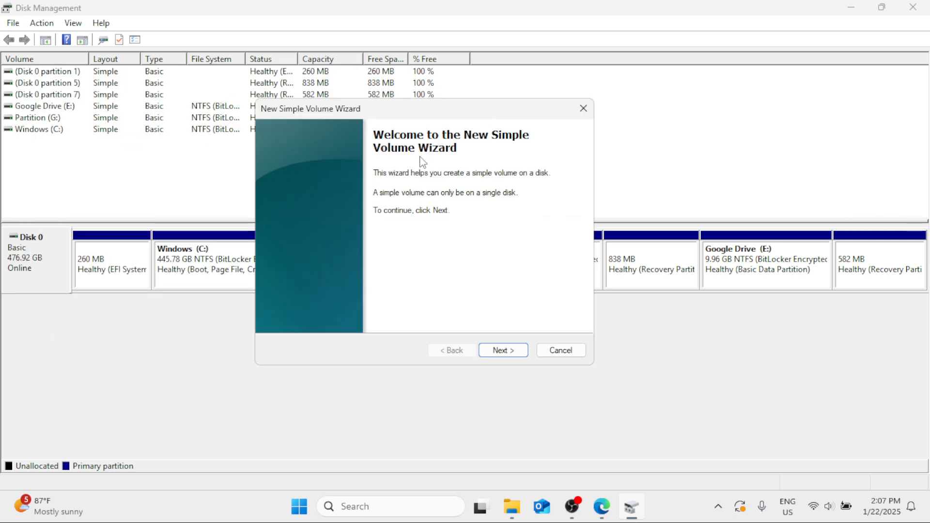
{"action": "left_click", "coordinate": [507, 356]}
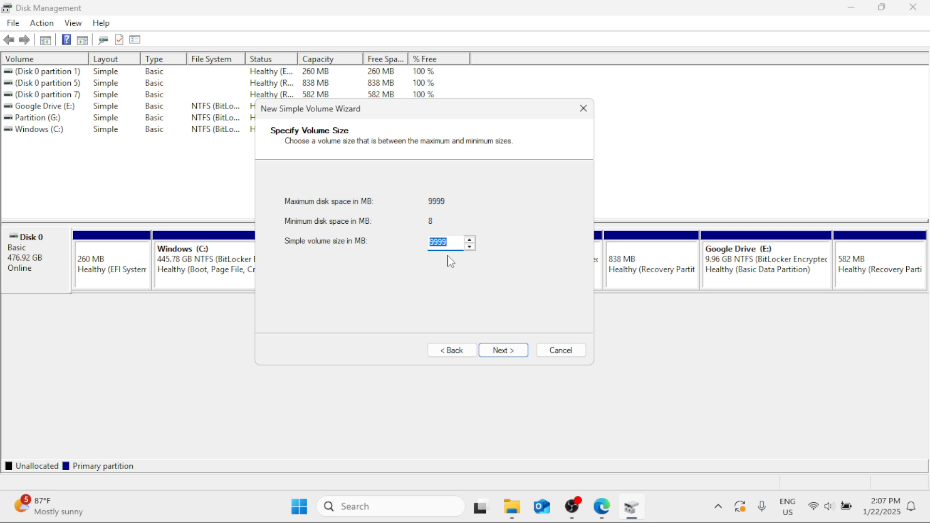
{"action": "left_click", "coordinate": [503, 350]}
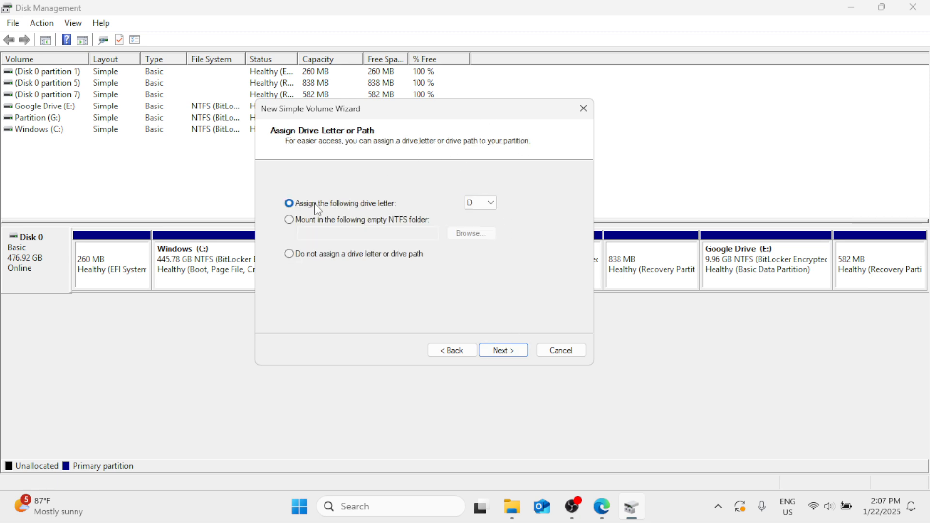
Assign drive letter R to the new volume and continue to the format settings.
{"action": "left_click", "coordinate": [489, 204]}
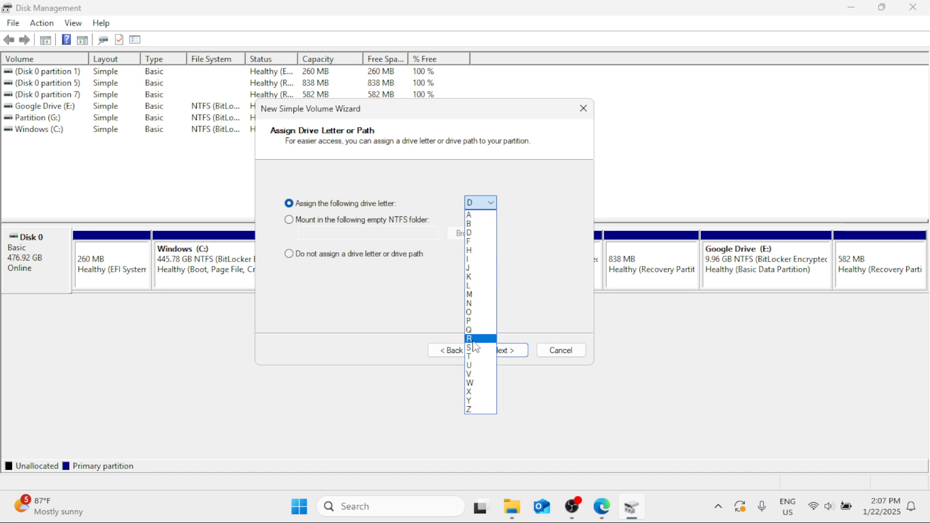
{"action": "left_click", "coordinate": [473, 339]}
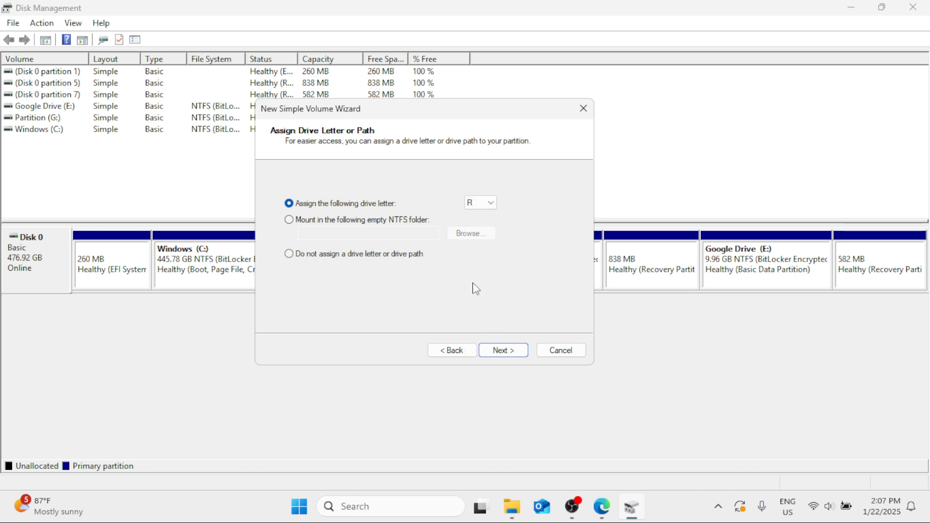
{"action": "left_click", "coordinate": [501, 351]}
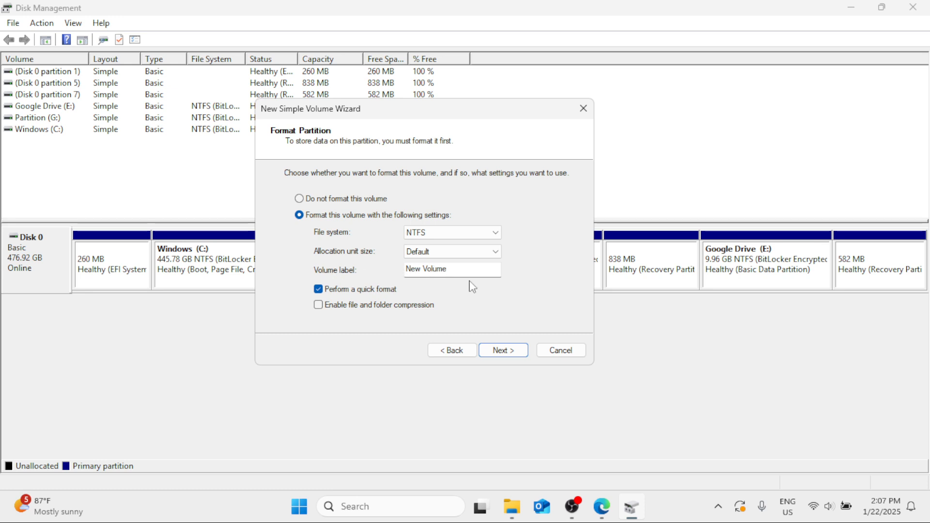
Label the new volume Drive, finish creating it with NTFS and quick format, and close Disk Management.
{"action": "left_click", "coordinate": [454, 270]}
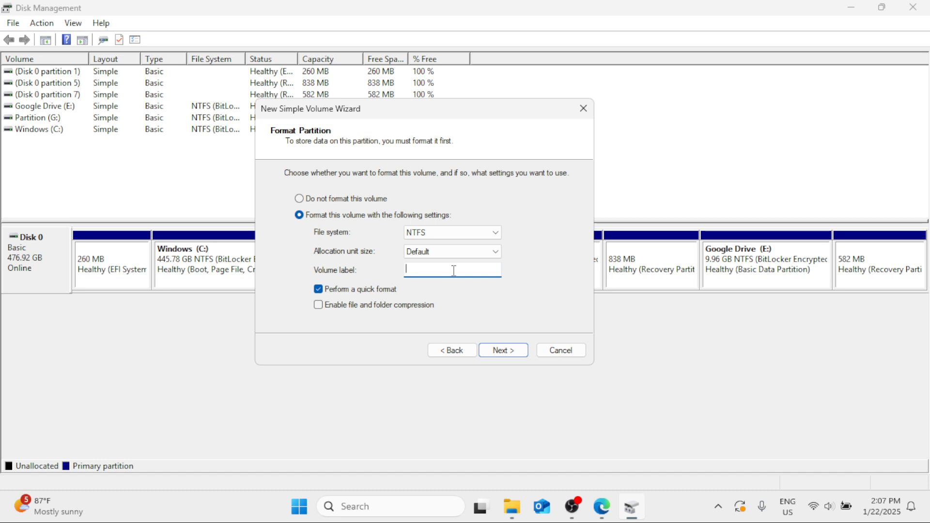
{"action": "type", "text": "ve"}
{"action": "left_click", "coordinate": [503, 350]}
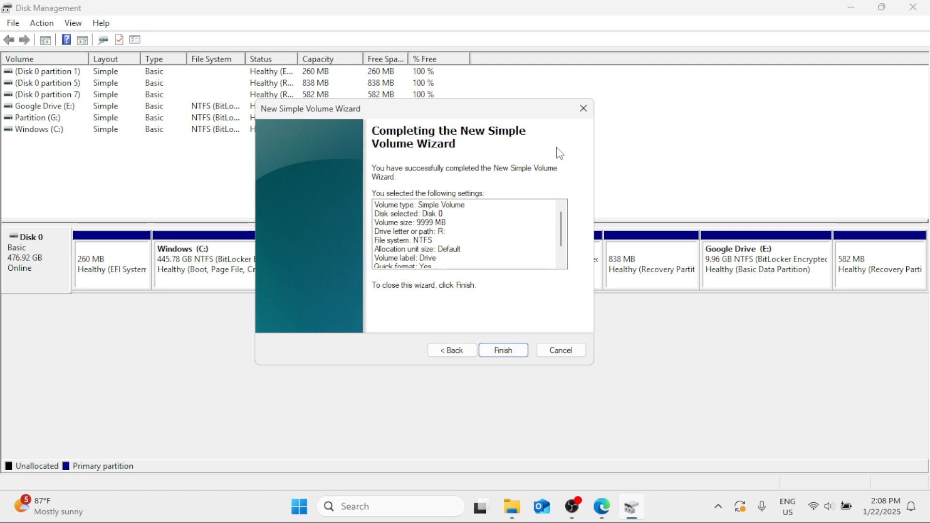
{"action": "left_click", "coordinate": [502, 352]}
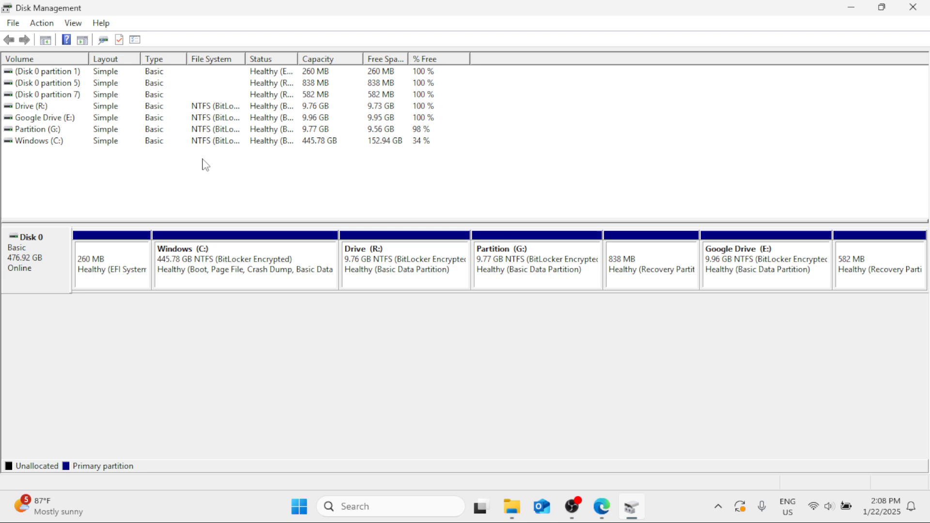
{"action": "left_click", "coordinate": [913, 6]}
Open File Explorer to check This PC for the new drive, then minimize the window.
{"action": "left_click", "coordinate": [420, 505]}
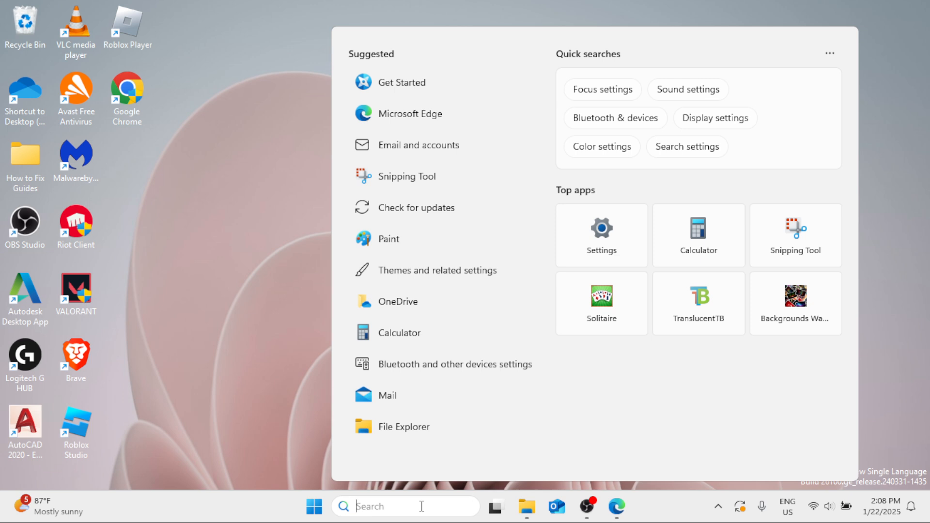
{"action": "type", "text": "e"}
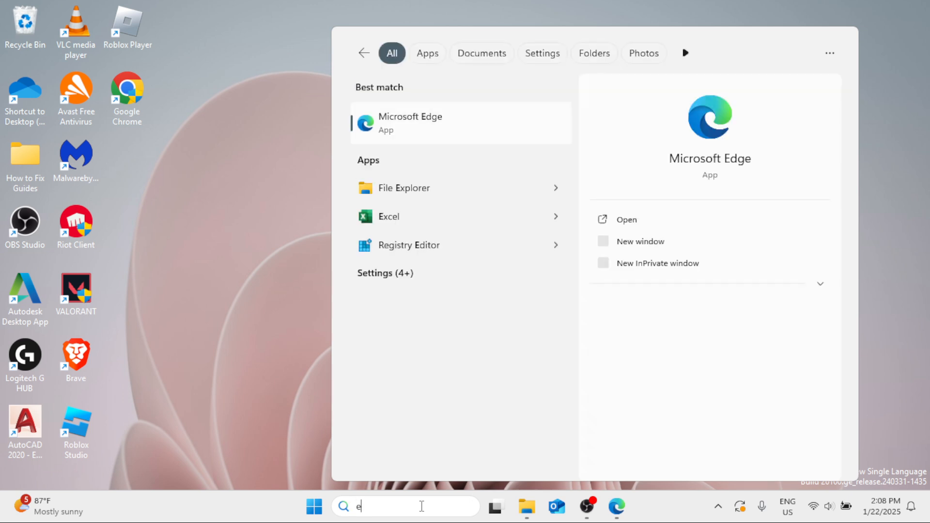
{"action": "left_click", "coordinate": [432, 193]}
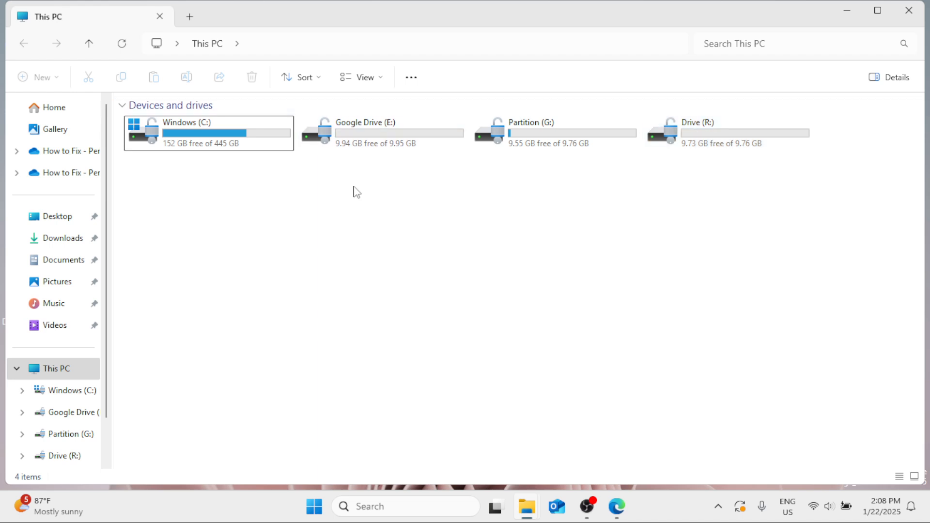
{"action": "left_click", "coordinate": [846, 15]}
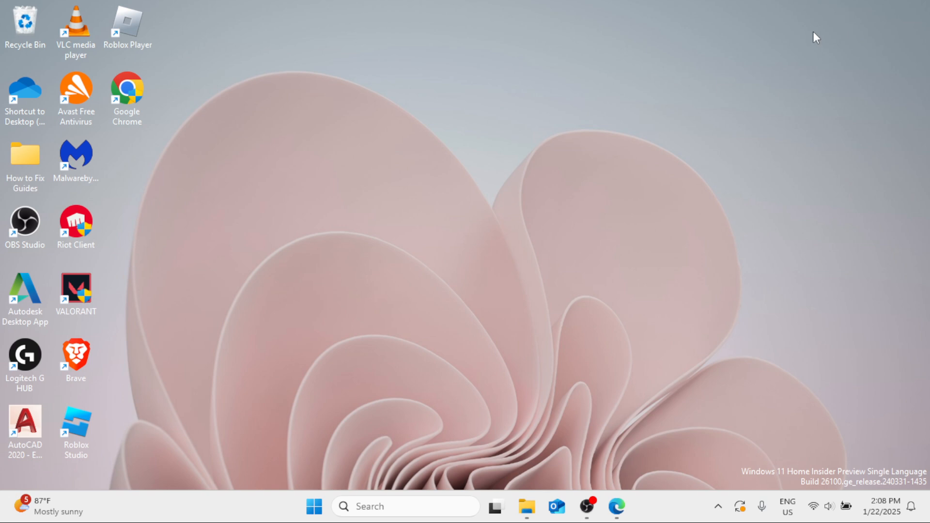